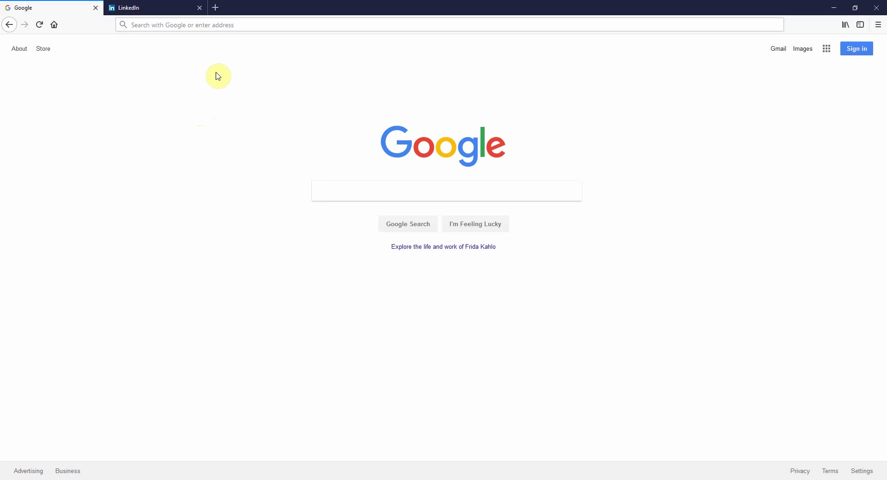
# Load the community site connect.thenationalcouncil.org in Firefox using the address bar's autocomplete suggestion
pyautogui.click(242, 24)
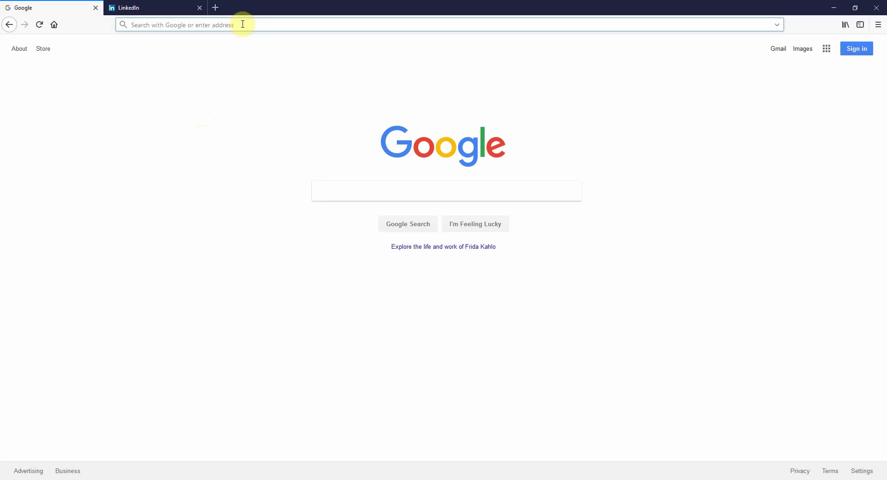
pyautogui.write('connect.thenationalcouncil.org/')
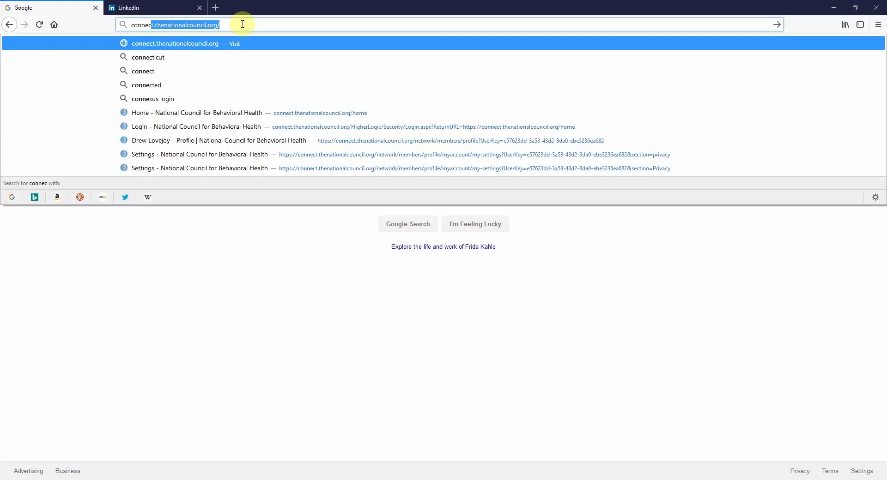
pyautogui.press('Return')
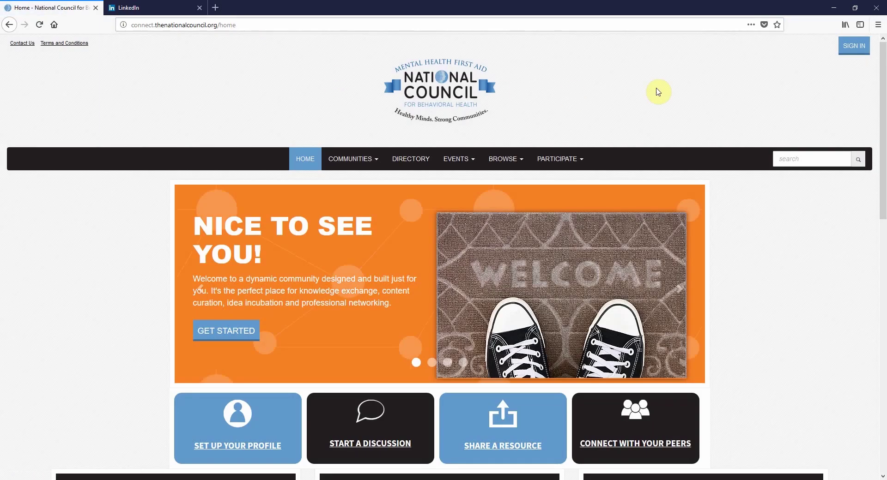
# Sign in with the member's email and password, declining Firefox's offer to save the login
pyautogui.click(847, 48)
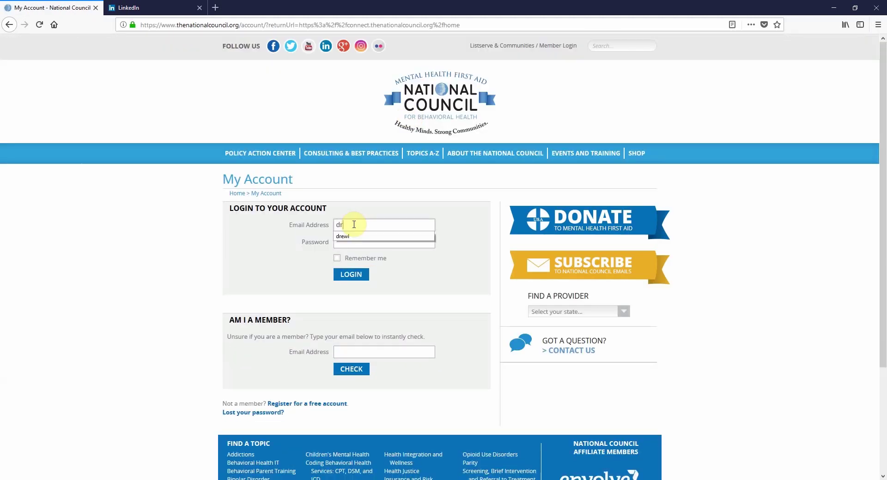
pyautogui.press('Tab')
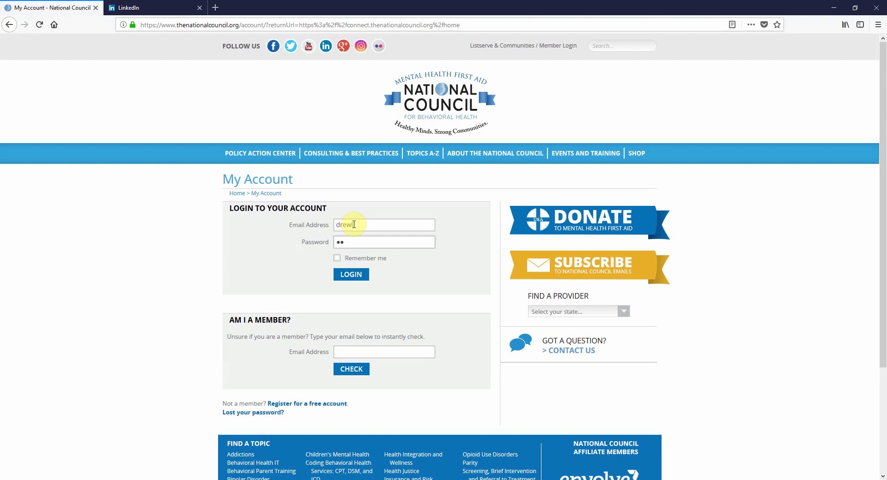
pyautogui.write('*******')
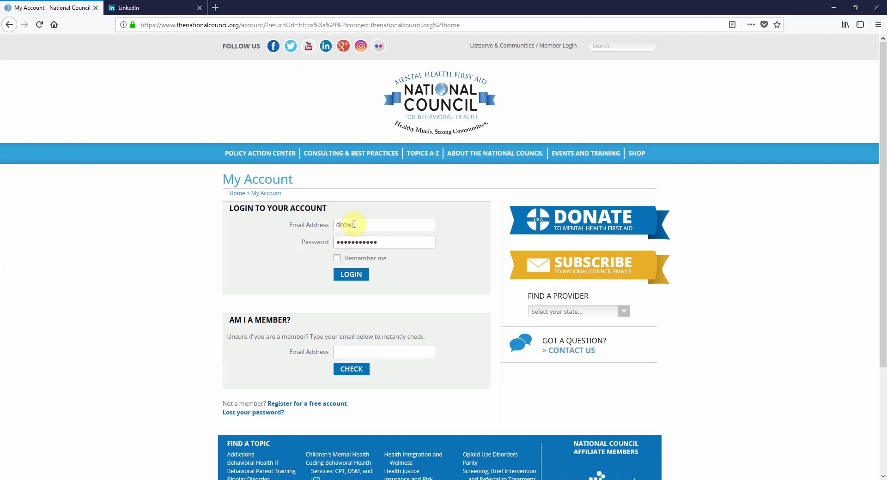
pyautogui.press('Return')
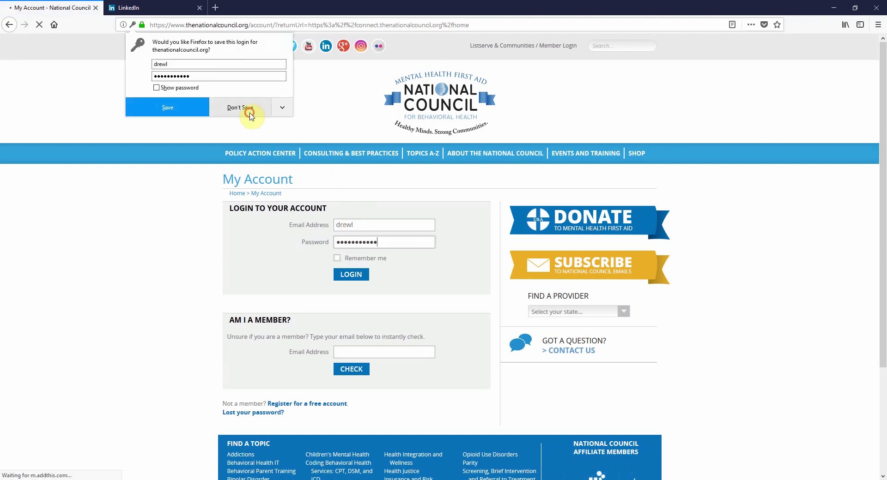
pyautogui.click(250, 116)
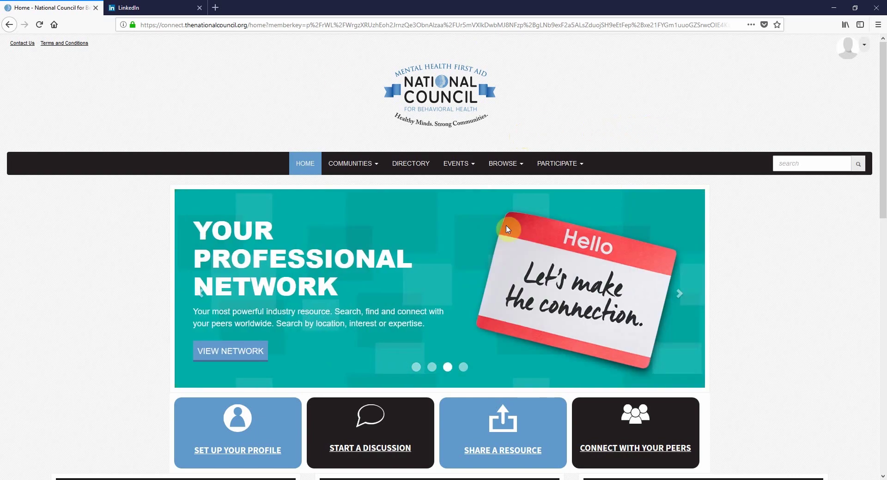
# Open your member profile from the avatar dropdown's PROFILE option
pyautogui.click(863, 46)
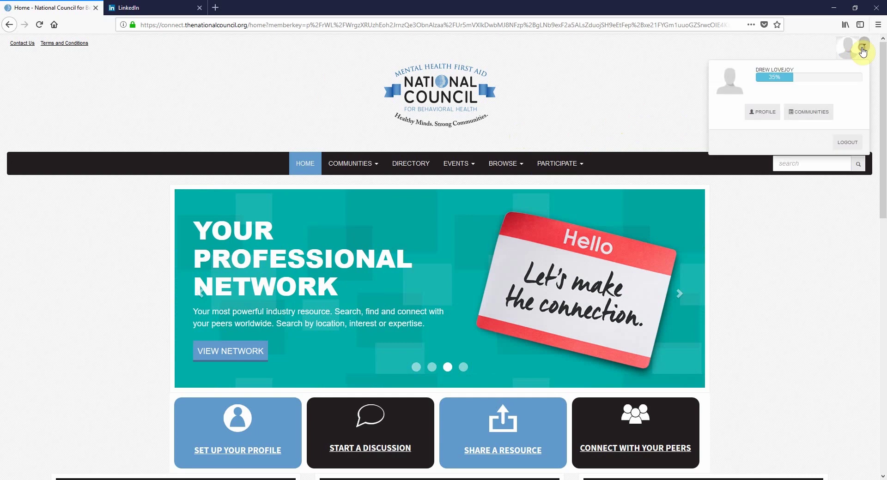
pyautogui.click(764, 112)
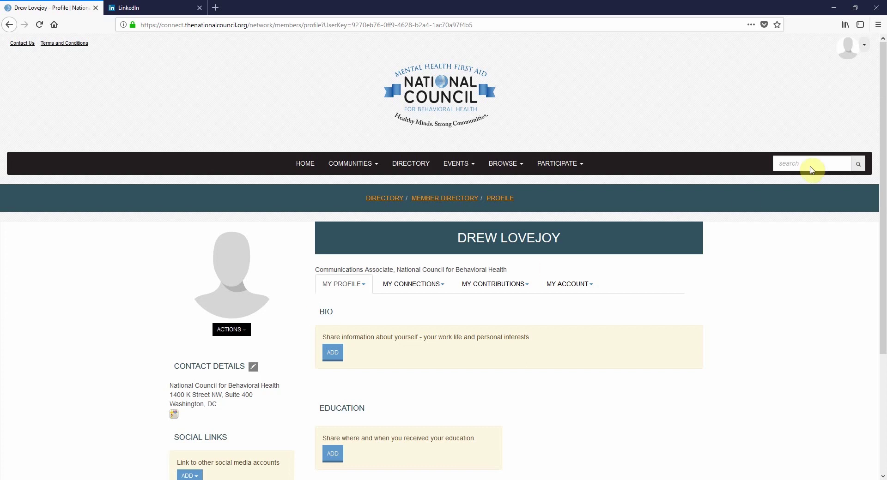
pyautogui.moveTo(882, 150); pyautogui.dragTo(875, 251)
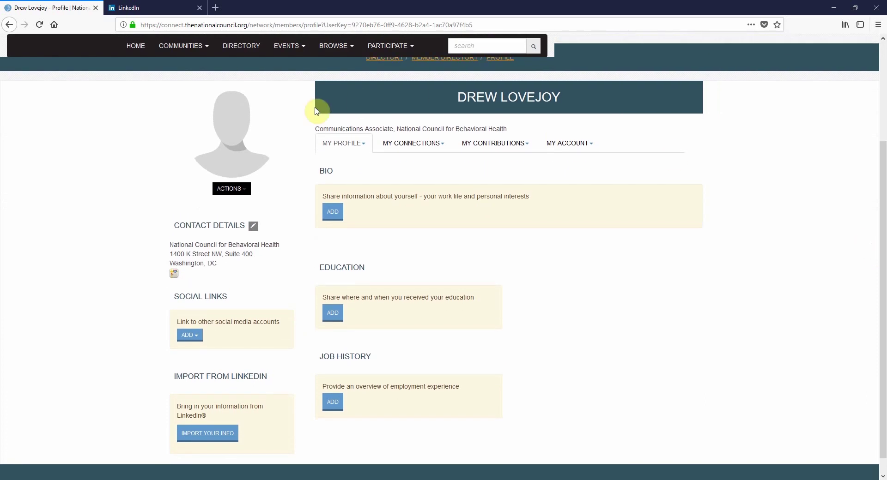
pyautogui.click(244, 194)
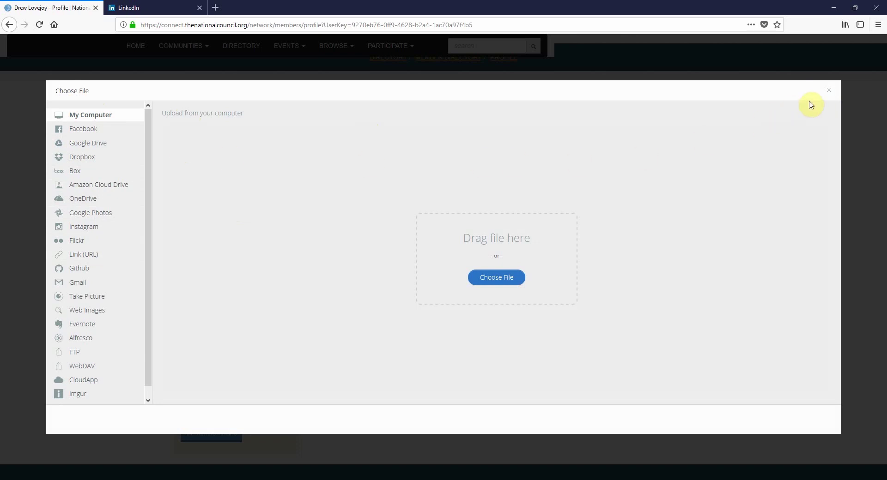
pyautogui.click(830, 91)
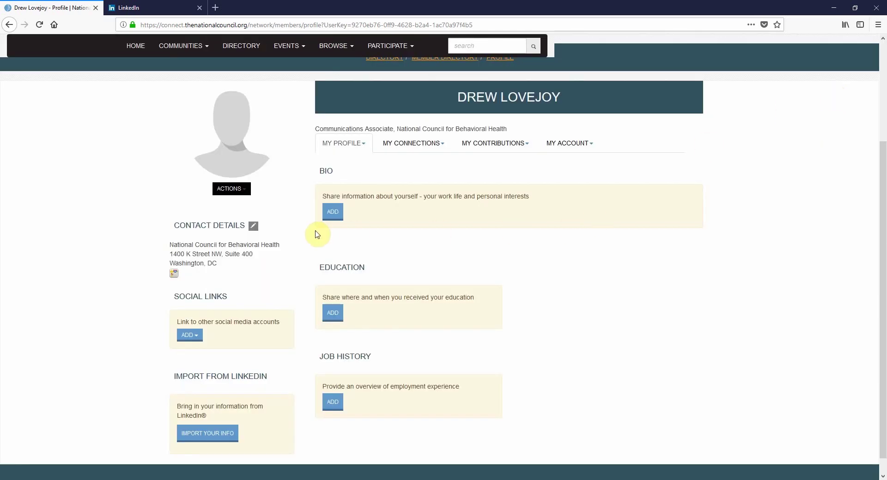
pyautogui.moveTo(882, 187); pyautogui.dragTo(881, 212)
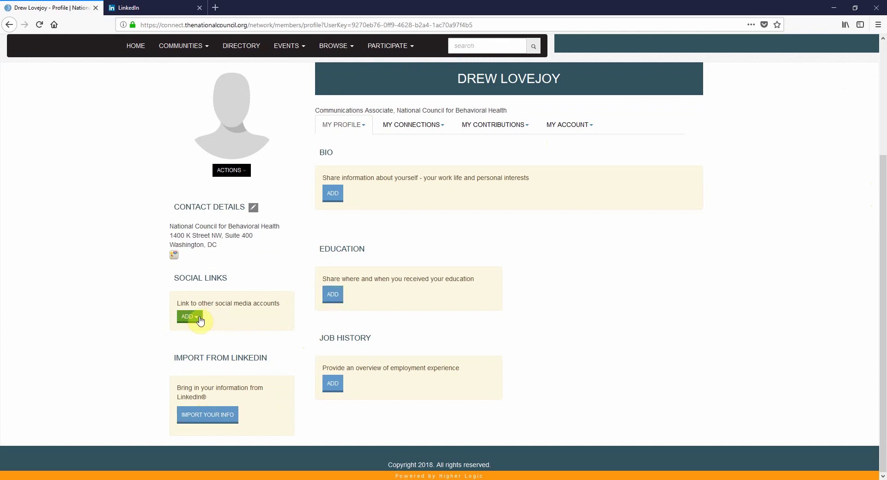
# Start the LinkedIn import and allow Higher Logic access to your LinkedIn profile
pyautogui.click(203, 418)
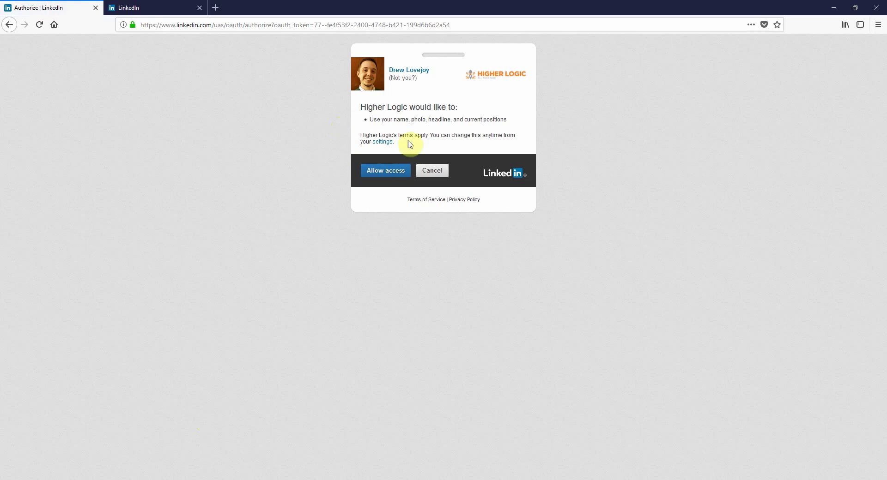
pyautogui.click(386, 174)
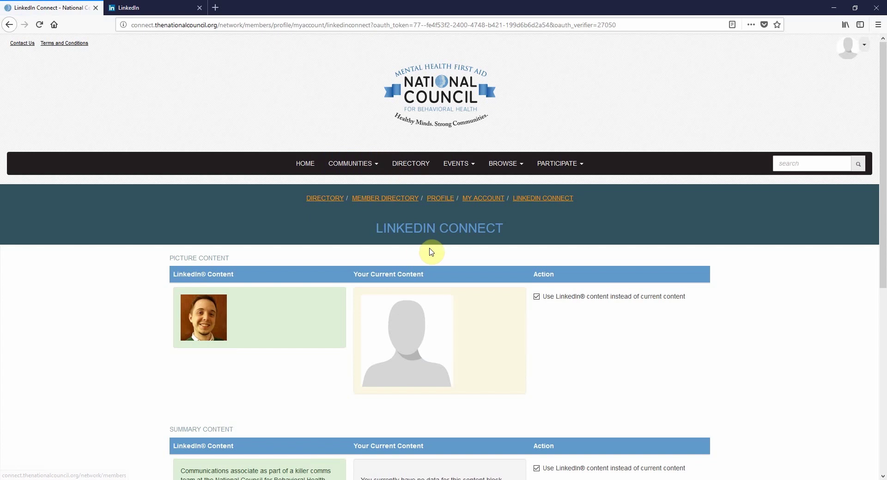
# Save the LinkedIn photo, summary and positions to the profile, keeping all Use LinkedIn content boxes checked
pyautogui.scroll(-5, 429, 248)
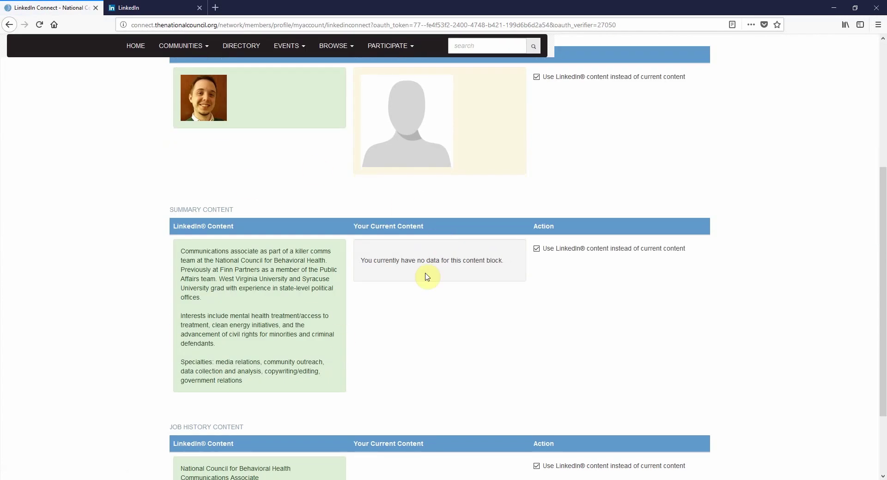
pyautogui.scroll(-3, 427, 275)
pyautogui.click(224, 434)
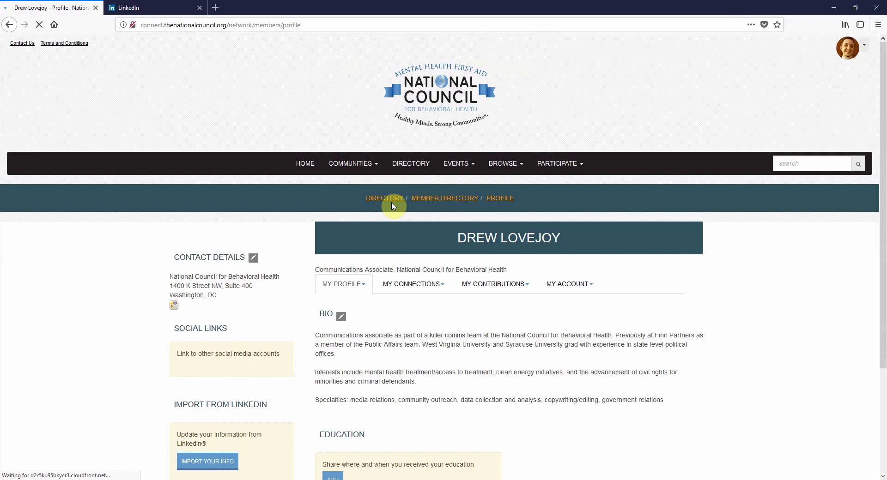
pyautogui.scroll(-1, 356, 262)
pyautogui.scroll(-3, 355, 262)
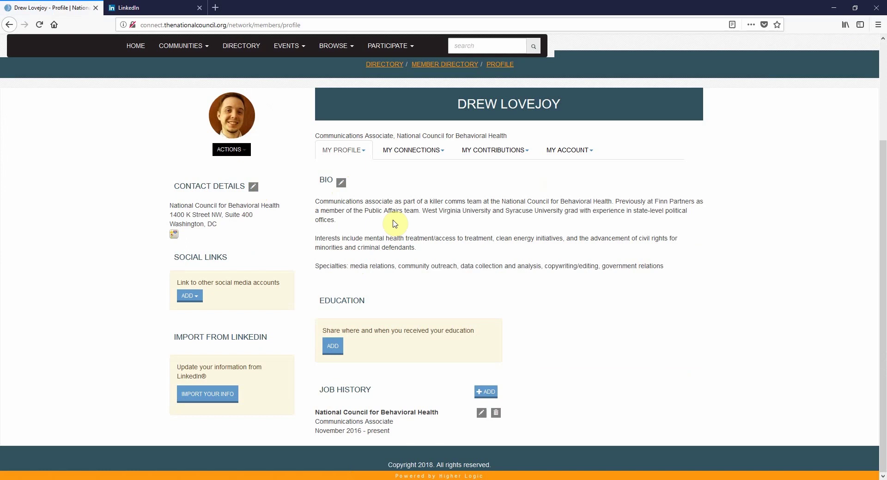
# Set Picture visibility to Only Me in Privacy Settings and save the changes
pyautogui.click(587, 152)
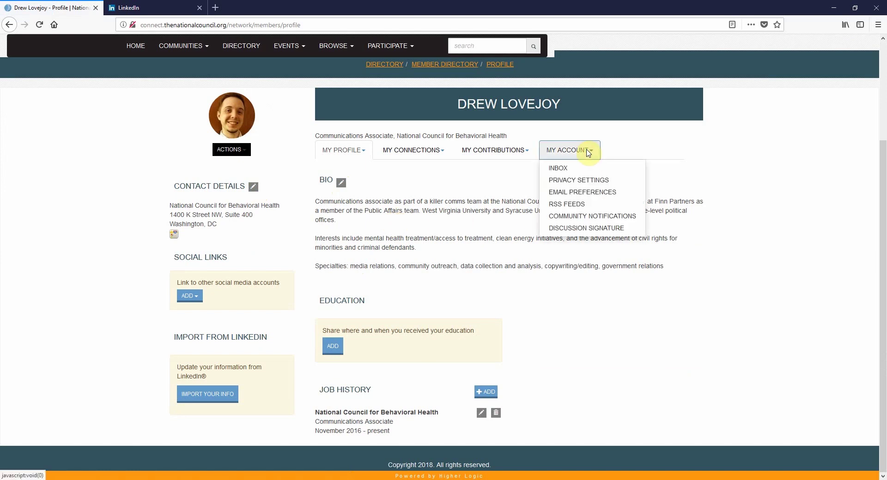
pyautogui.click(585, 185)
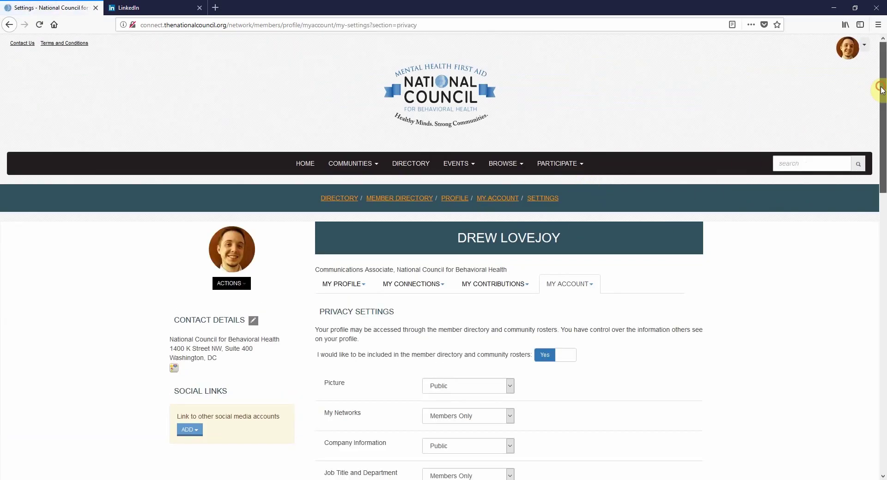
pyautogui.moveTo(880, 90); pyautogui.dragTo(864, 172)
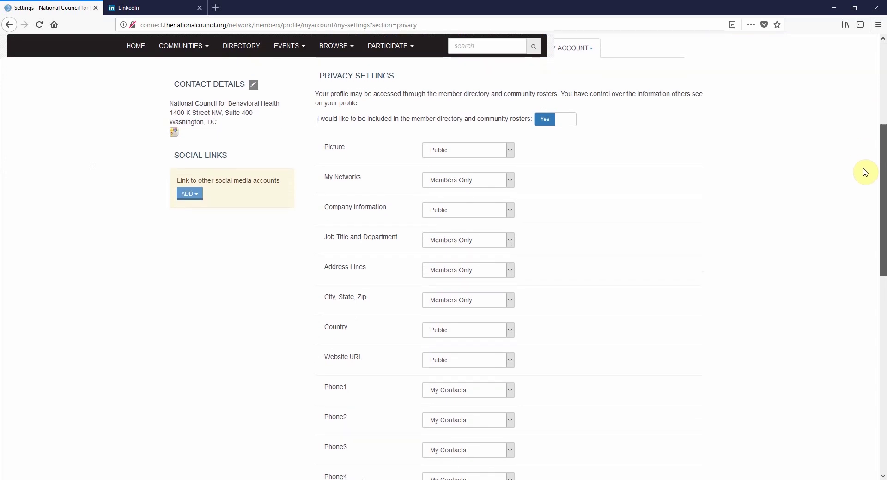
pyautogui.click(510, 150)
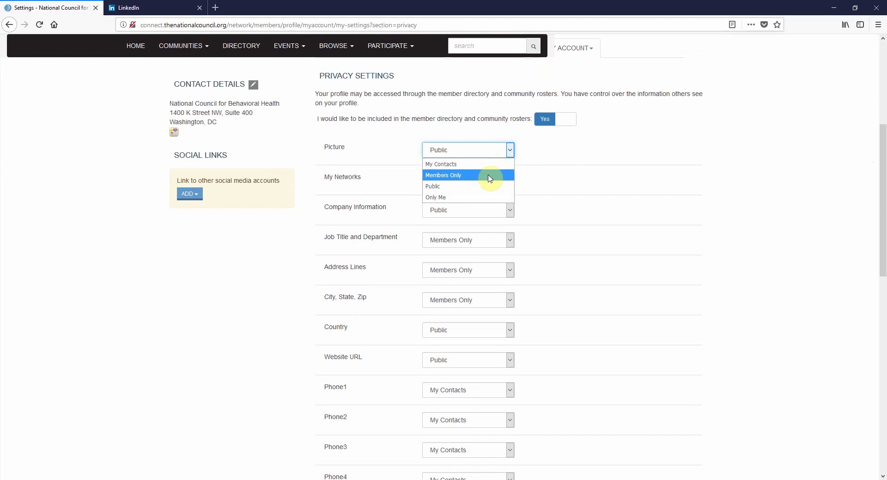
pyautogui.click(477, 199)
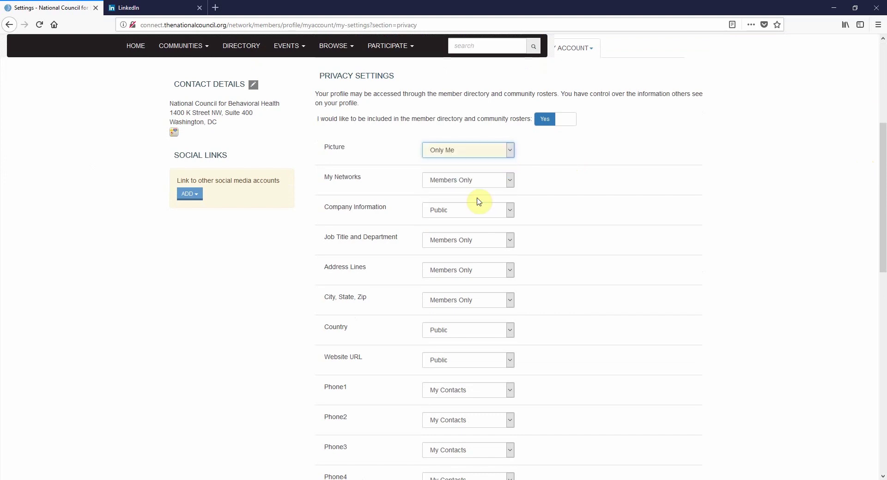
pyautogui.click(577, 152)
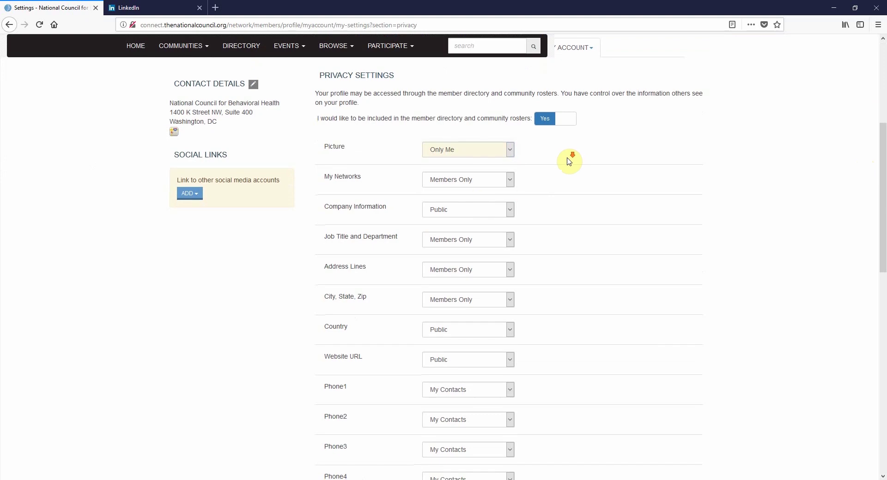
pyautogui.scroll(-8, 573, 160)
pyautogui.scroll(-4, 572, 160)
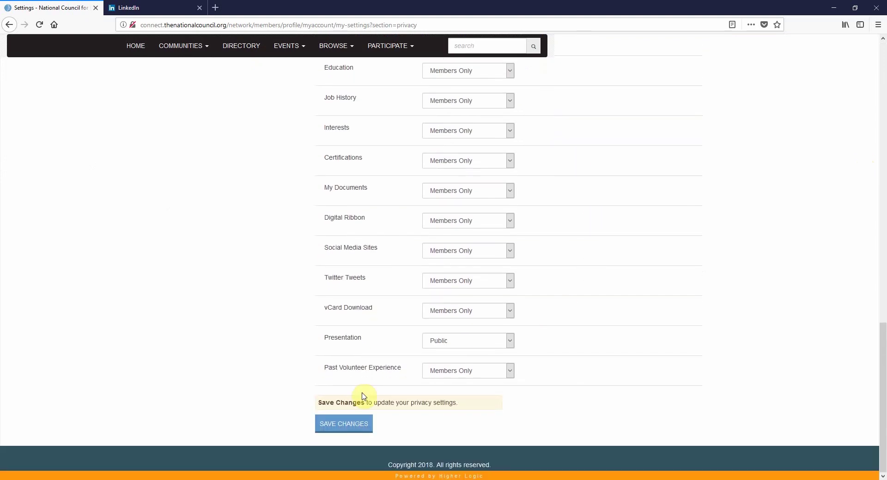
pyautogui.click(340, 426)
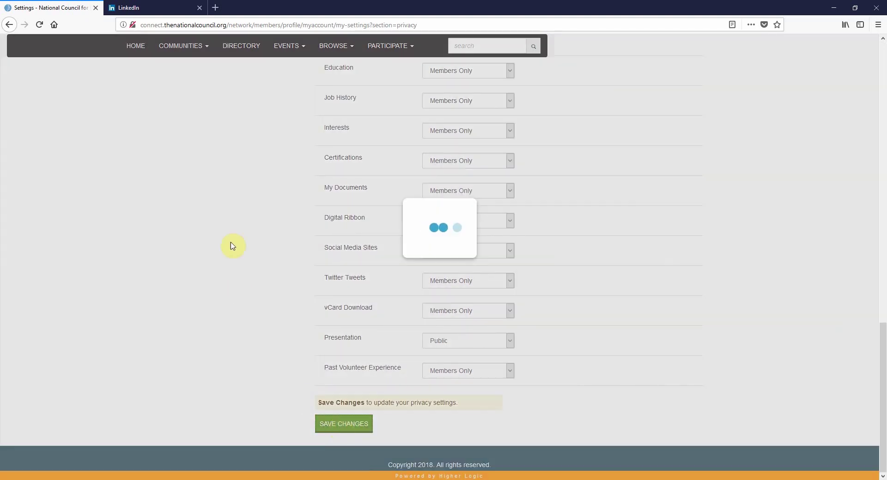